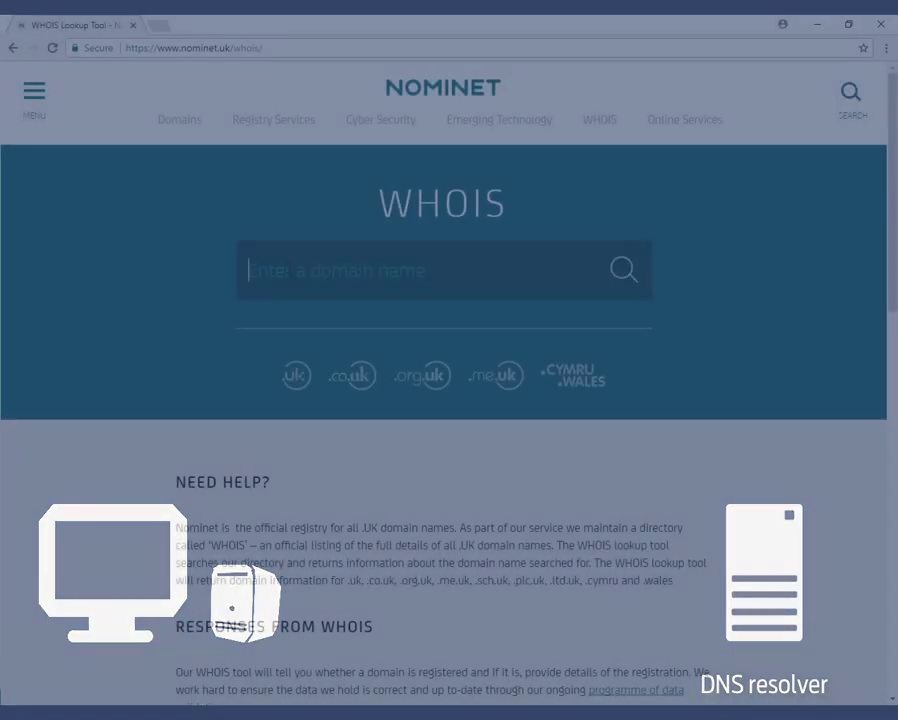
pyautogui.write('fasthosts.c')
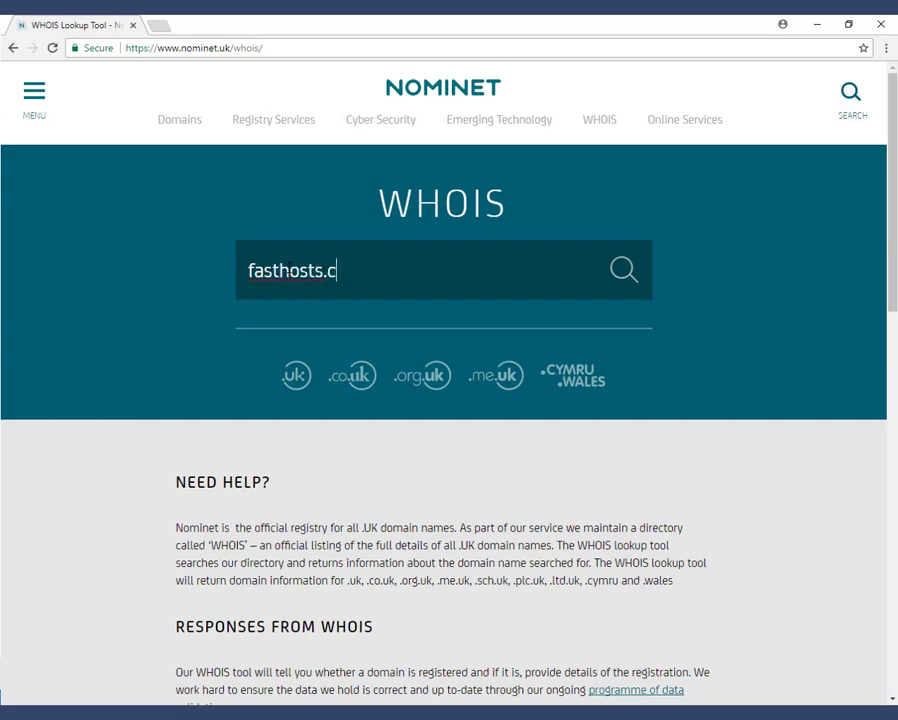
pyautogui.write('o.uk')
# Run the WHOIS lookup for fasthosts.co.uk, showing name servers ns1 and ns2.fasthosts.net.uk.
pyautogui.press('Return')
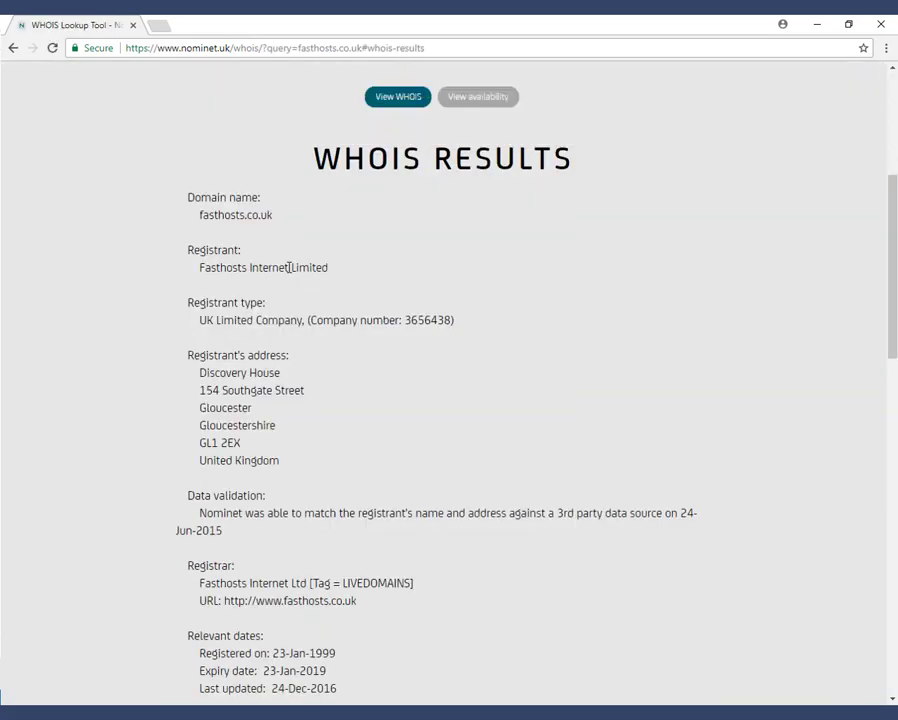
pyautogui.scroll(-3, 289, 267)
pyautogui.scroll(-3, 289, 267)
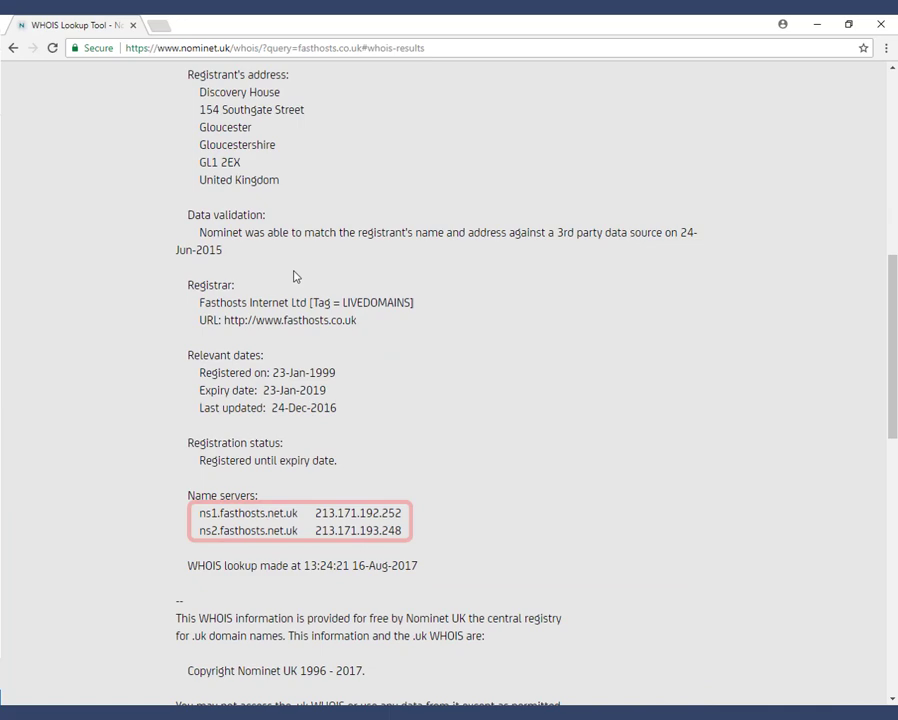